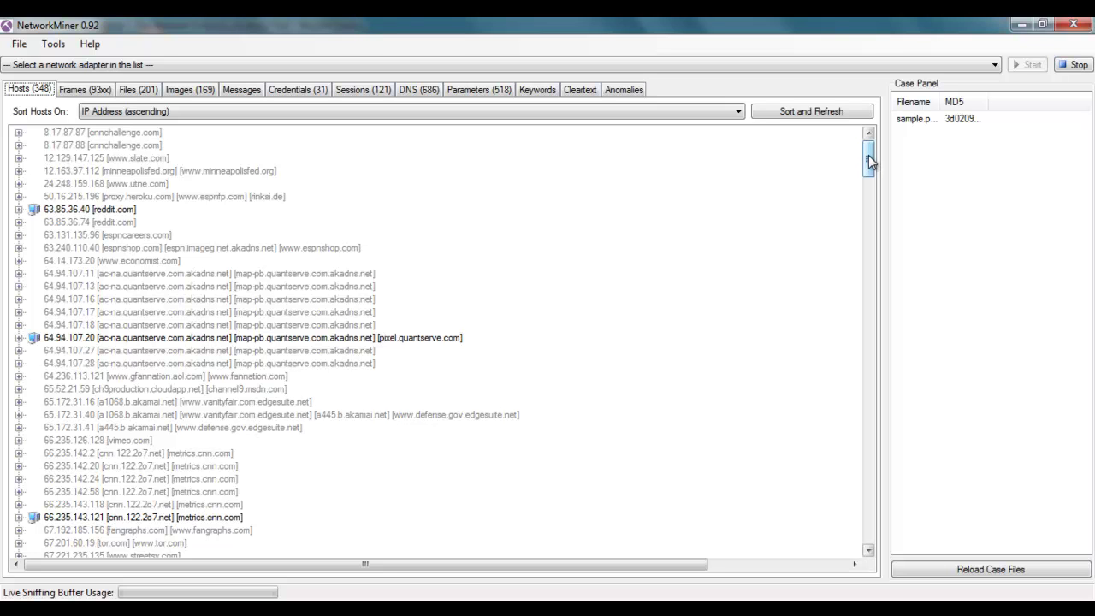
# Scroll the Hosts list down to the 72.x entries, including 72.167.239.239
pyautogui.moveTo(870, 162)
pyautogui.mouseDown()
pyautogui.moveTo(870, 204)
pyautogui.moveTo(866, 159)
pyautogui.mouseUp()
pyautogui.moveTo(867, 159); pyautogui.dragTo(871, 221)
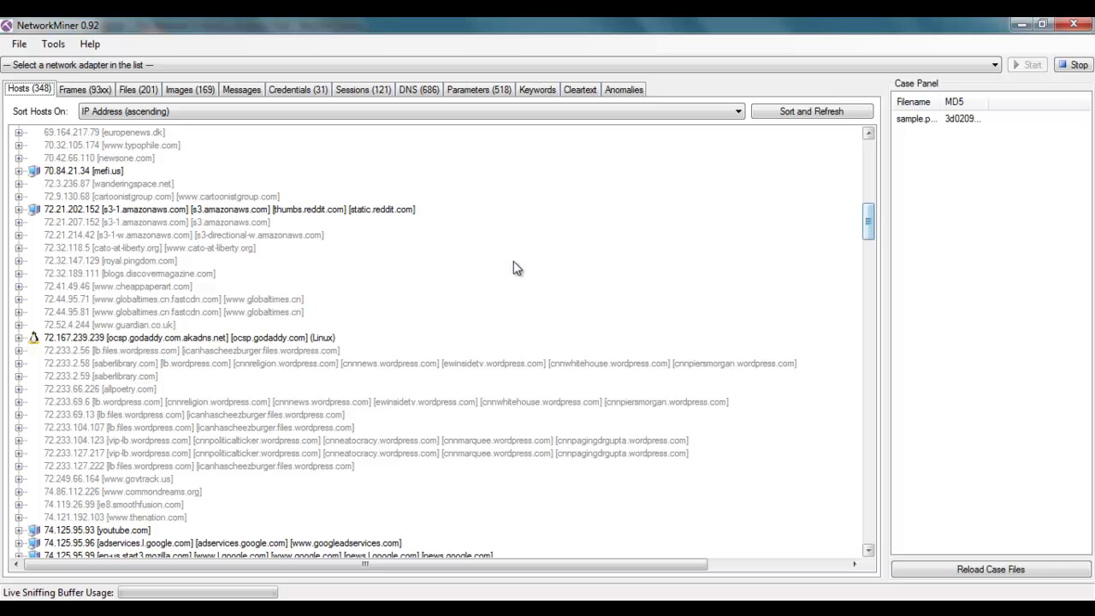
pyautogui.click(19, 338)
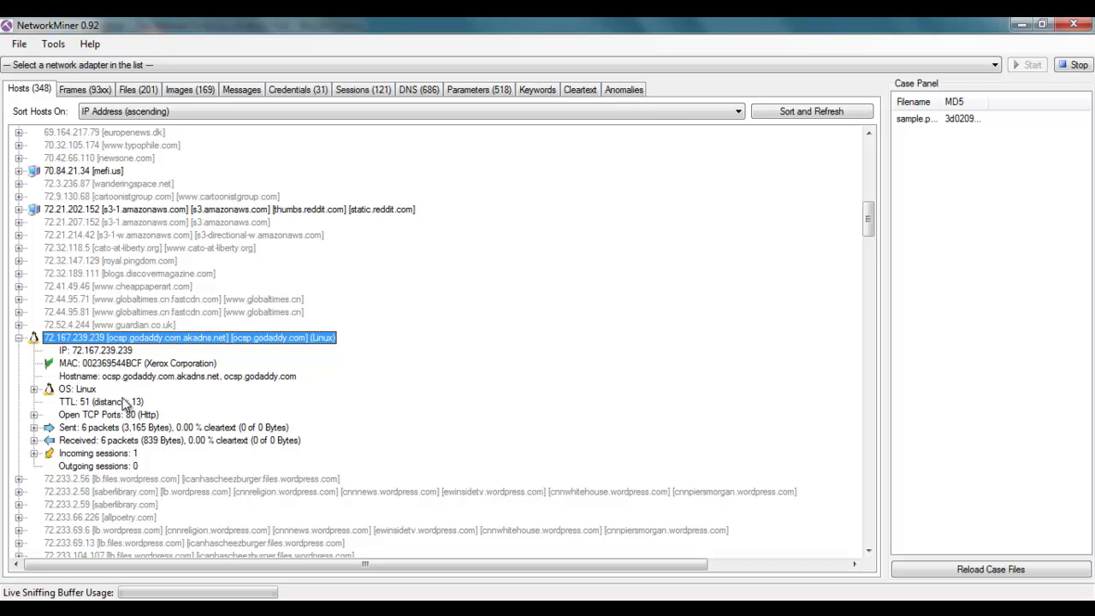
pyautogui.click(34, 389)
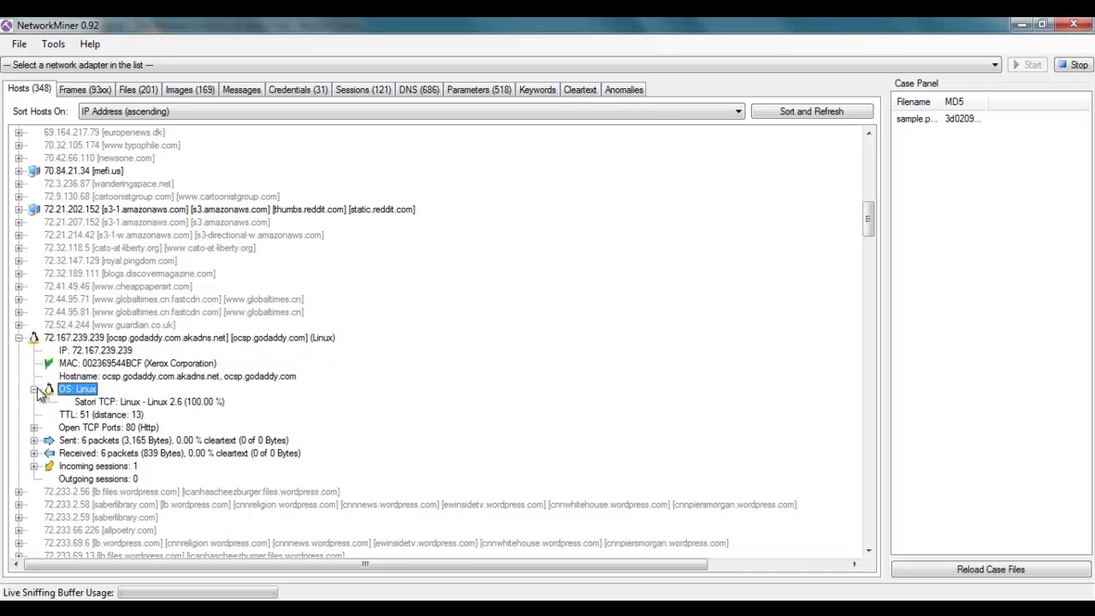
pyautogui.click(79, 403)
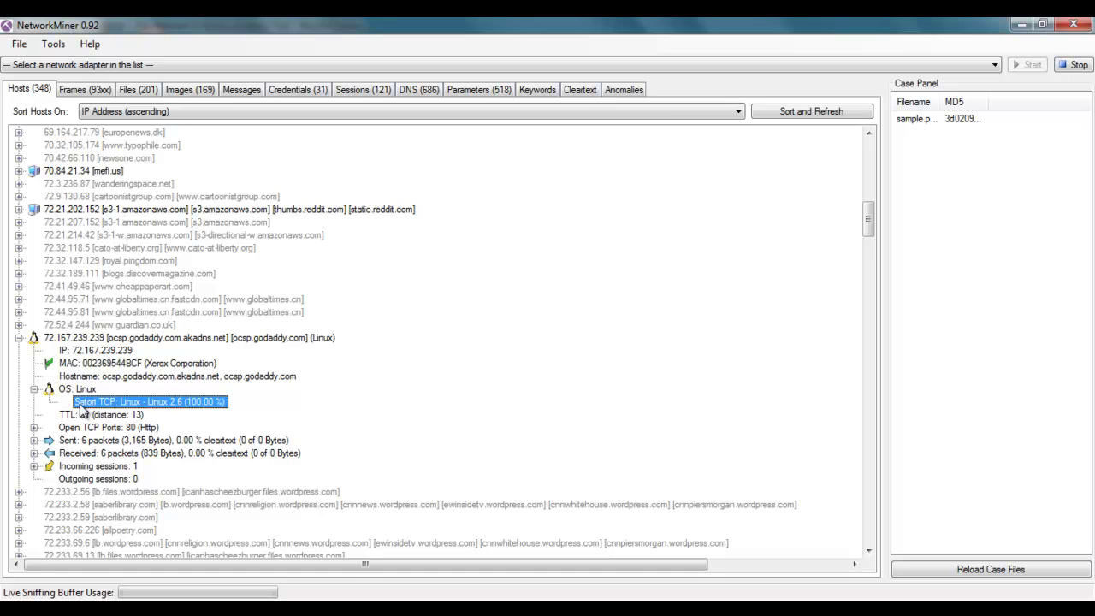
pyautogui.click(34, 390)
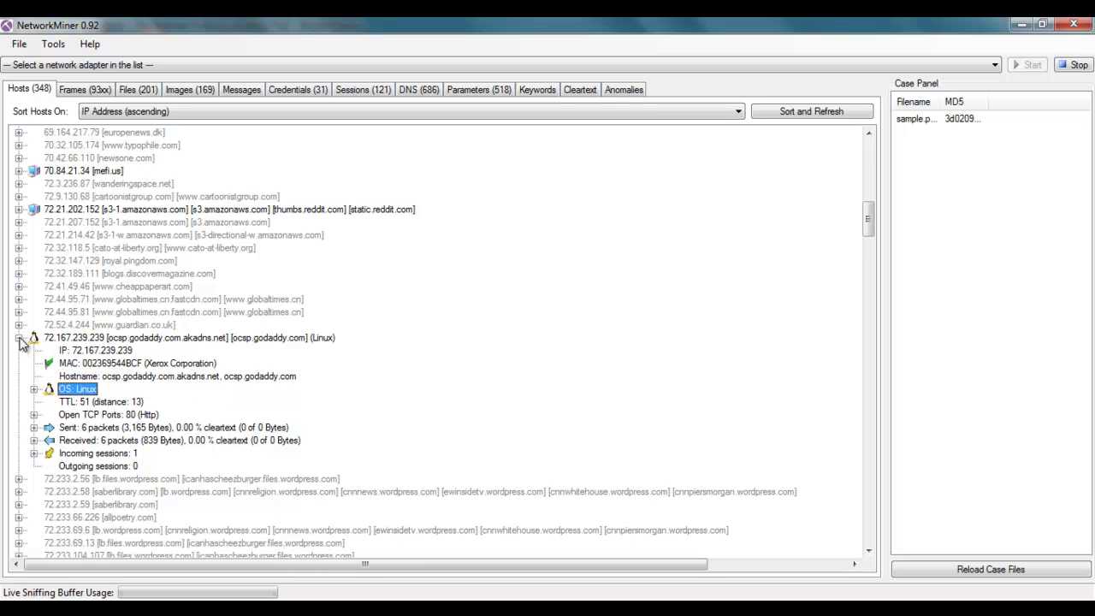
pyautogui.click(19, 338)
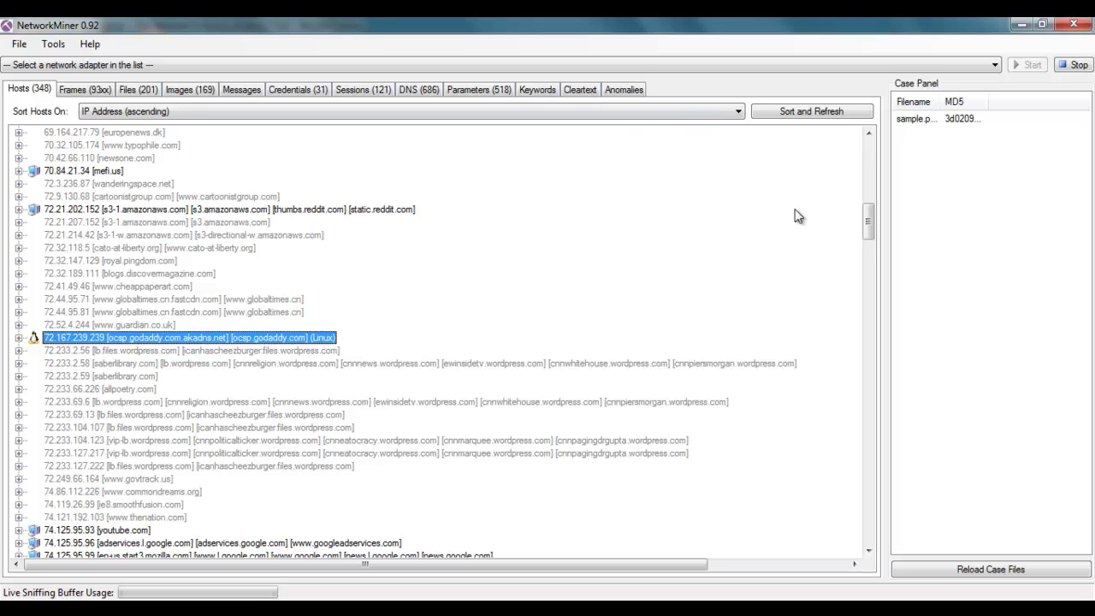
pyautogui.click(737, 113)
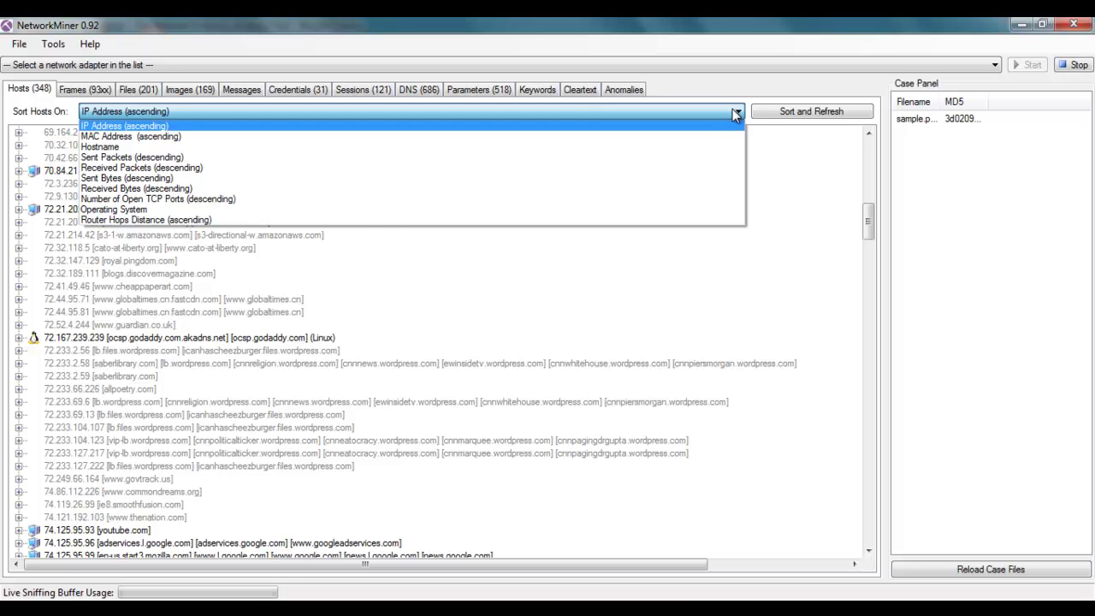
pyautogui.click(732, 109)
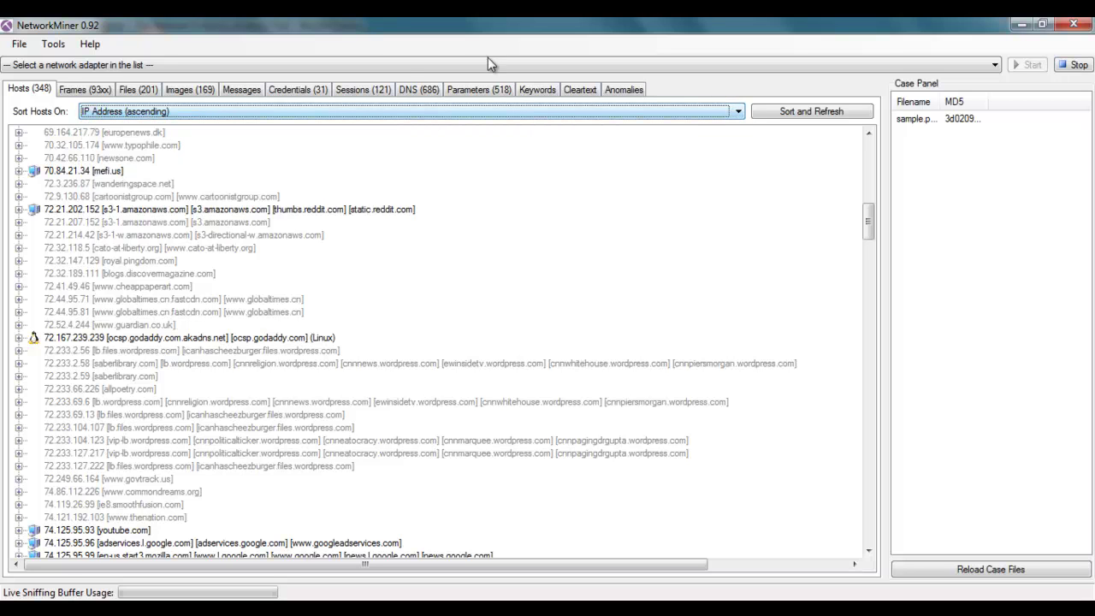
# Glance at the captured frames, then show the Files (201) list of reconstructed files
pyautogui.click(106, 90)
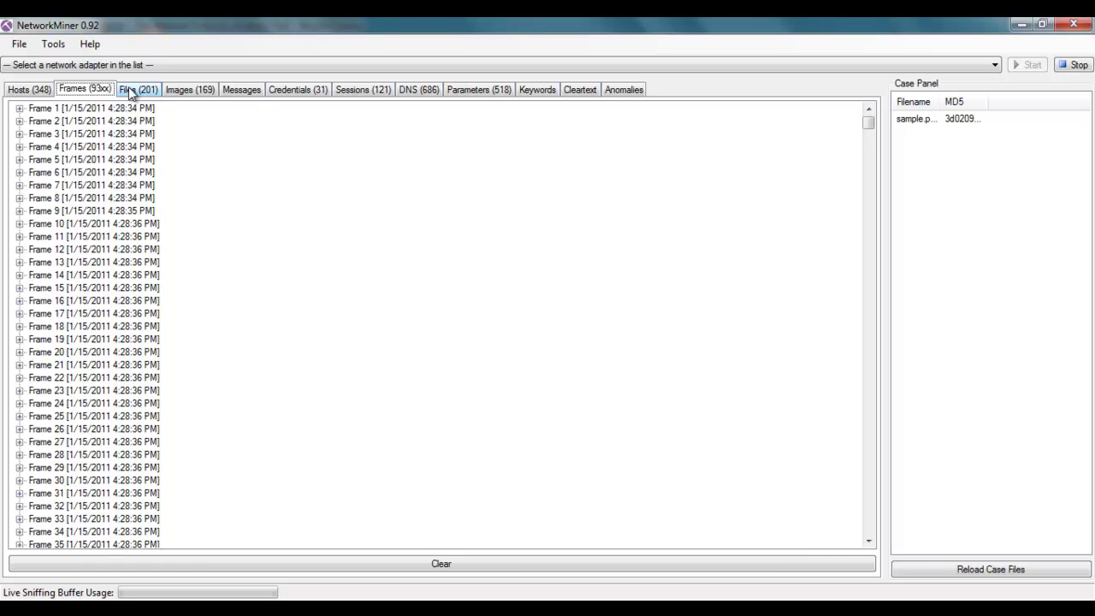
pyautogui.click(130, 90)
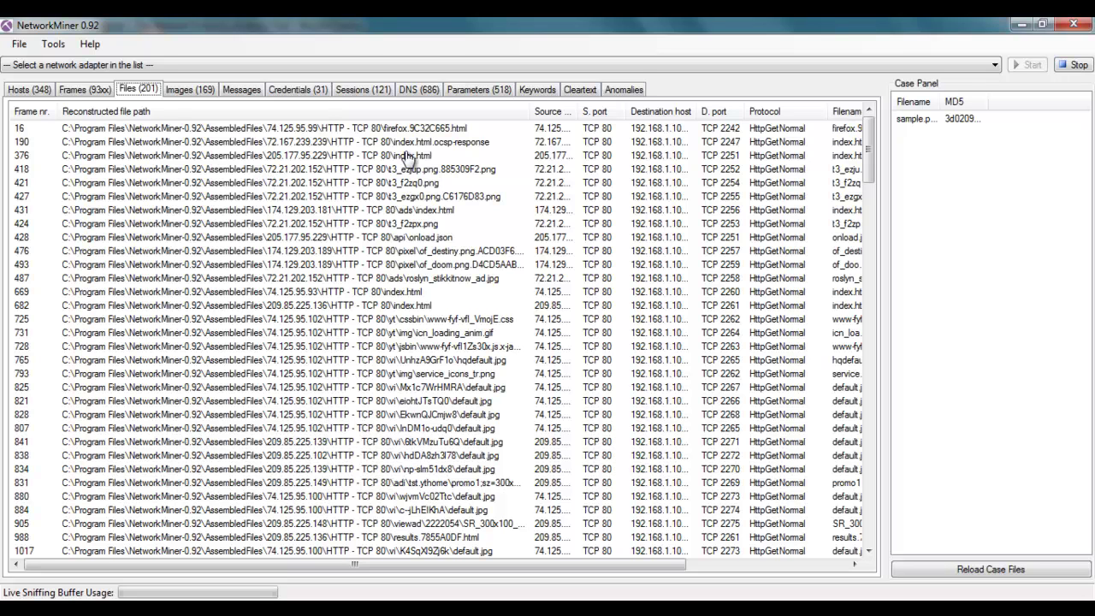
pyautogui.click(371, 295)
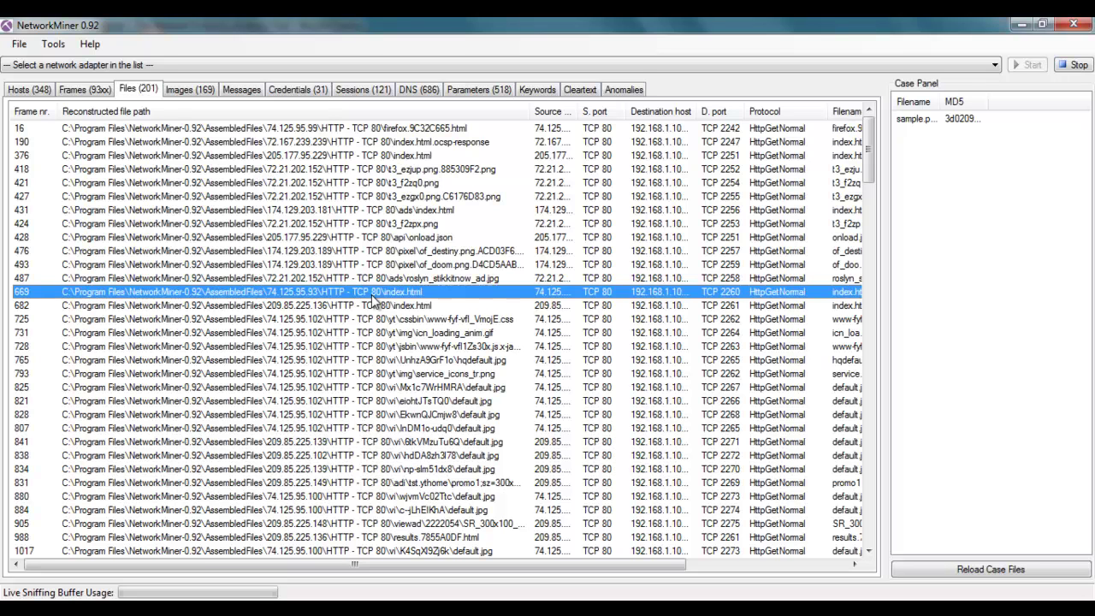
pyautogui.rightClick(371, 295)
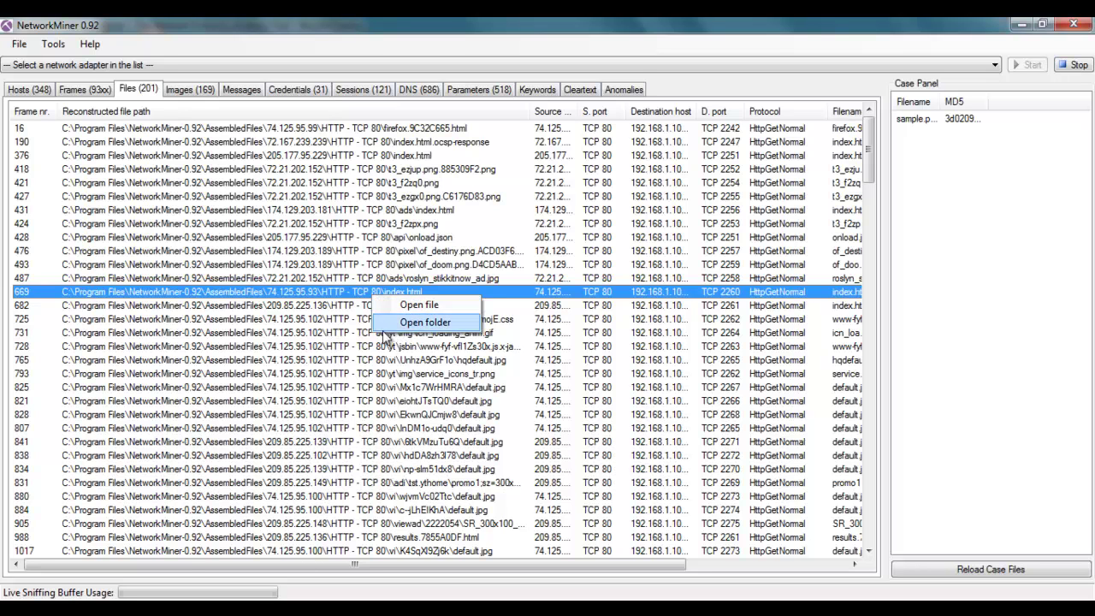
pyautogui.click(302, 293)
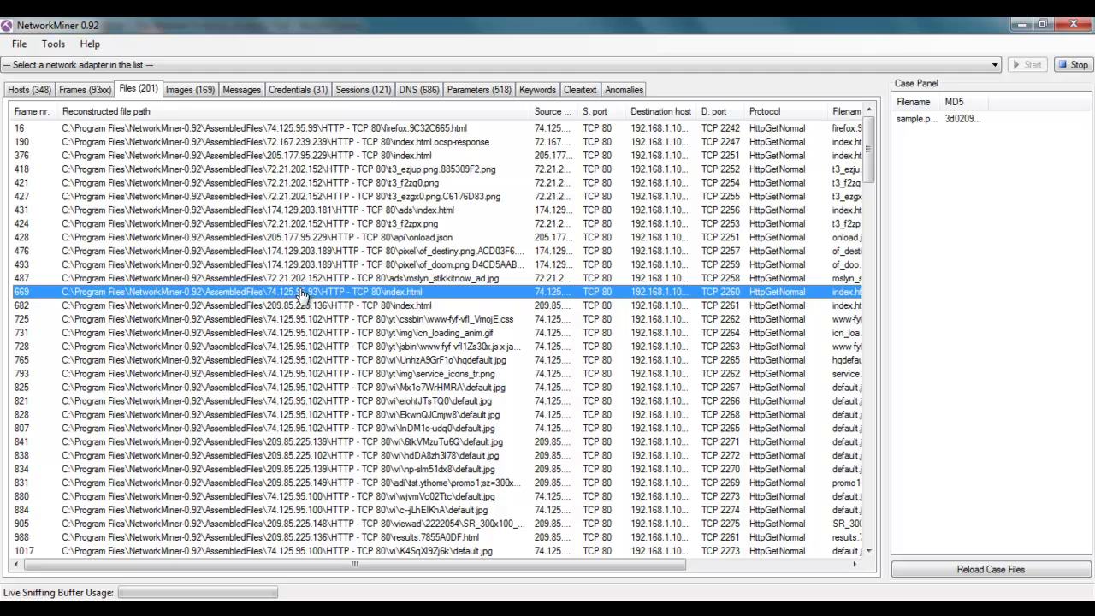
# Browse the extracted images and captured credentials, ending on the Sessions (121) list
pyautogui.click(176, 91)
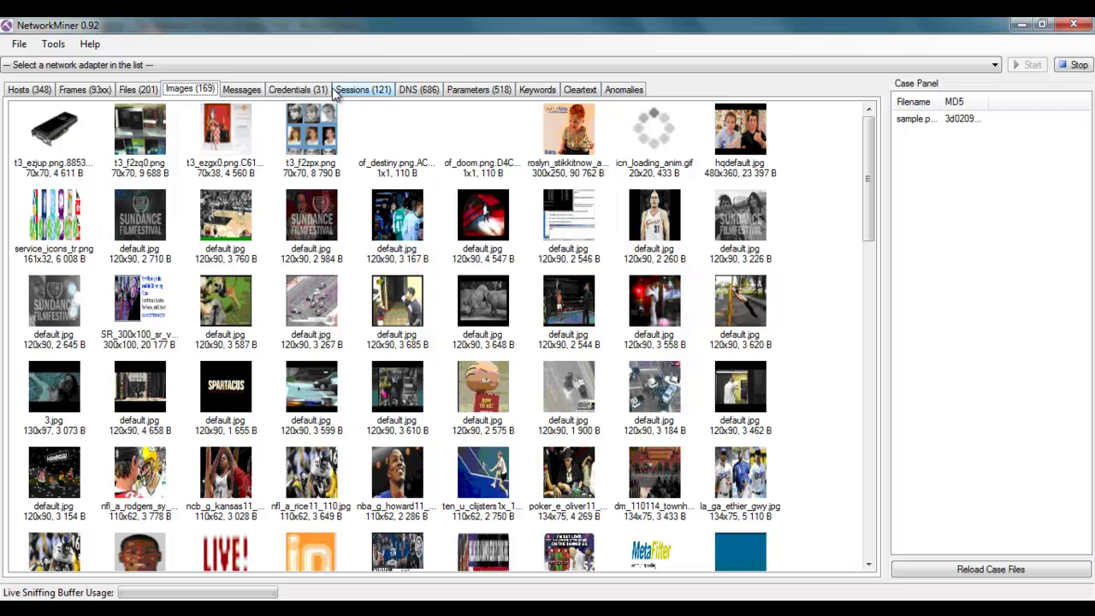
pyautogui.click(289, 90)
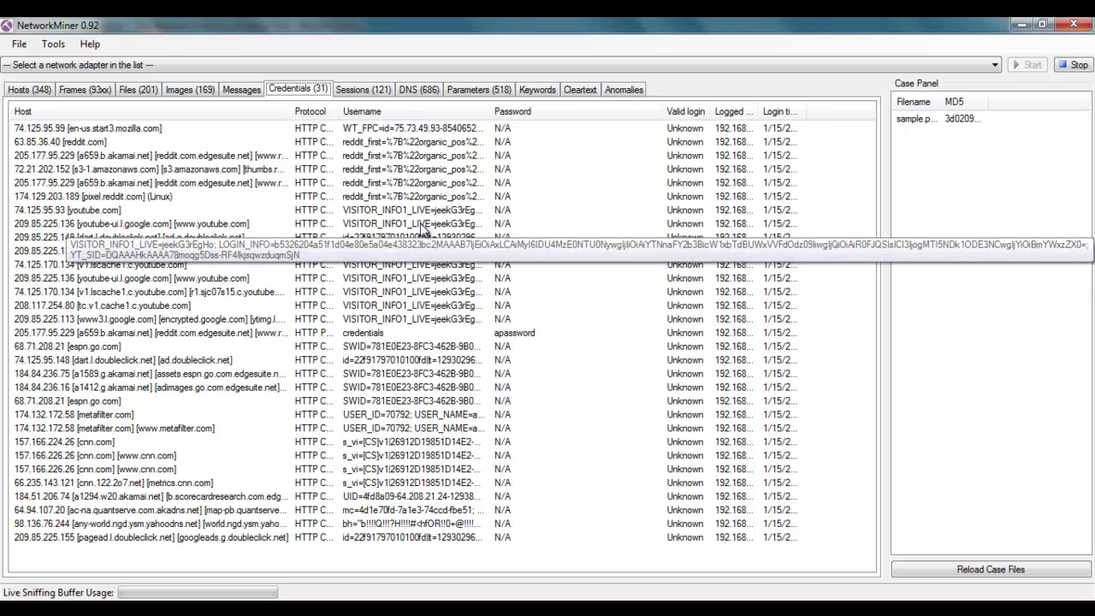
pyautogui.click(360, 89)
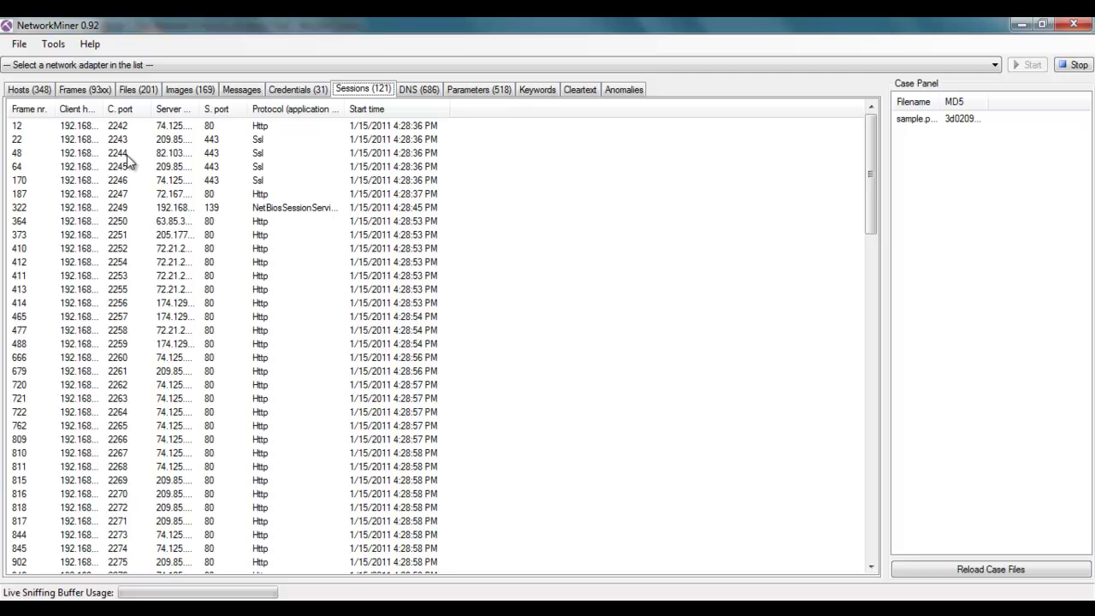
# Check the 686 DNS records, then bring up the Keywords search view
pyautogui.click(419, 91)
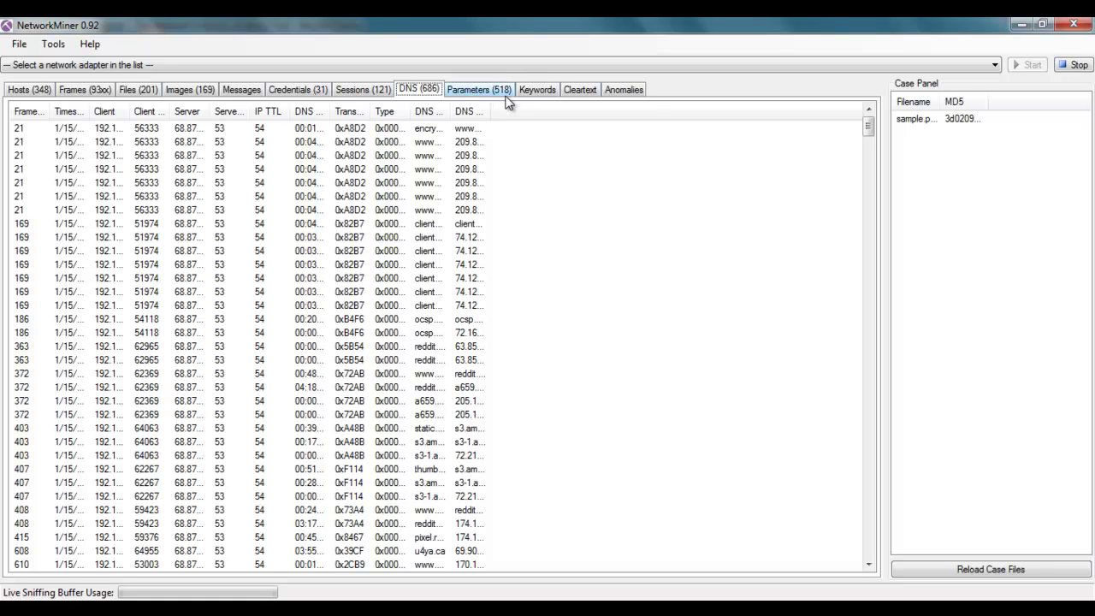
pyautogui.click(531, 96)
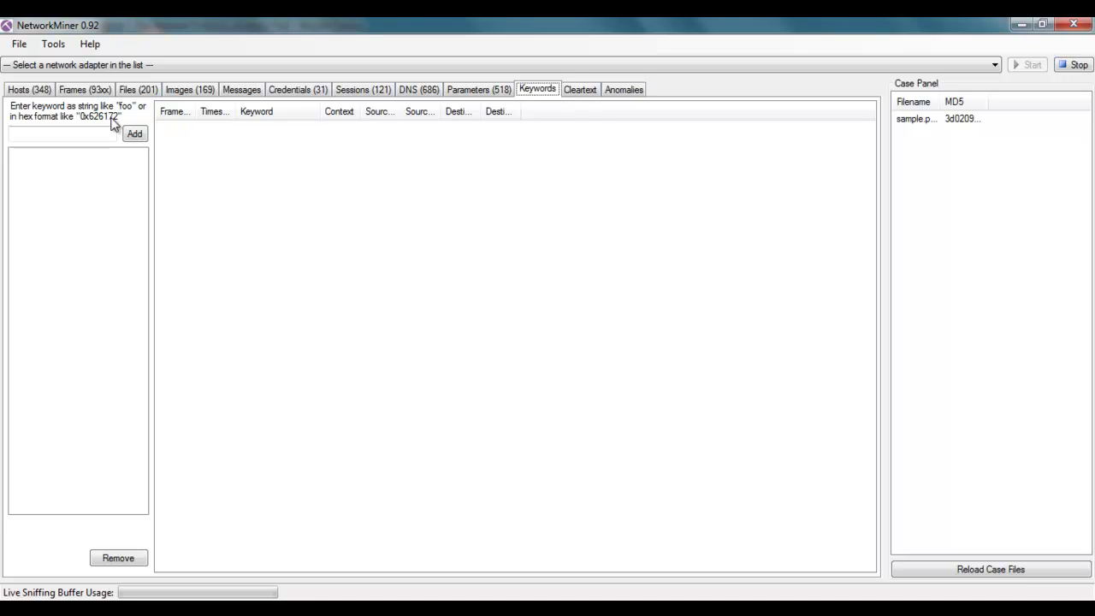
pyautogui.click(87, 132)
pyautogui.click(295, 90)
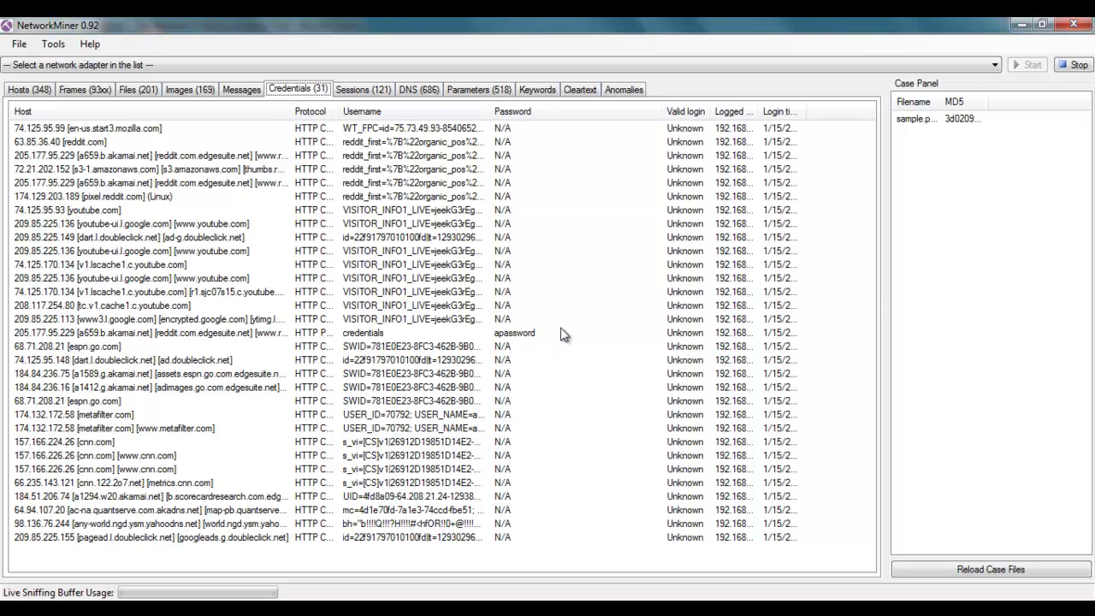
pyautogui.click(541, 90)
pyautogui.click(52, 134)
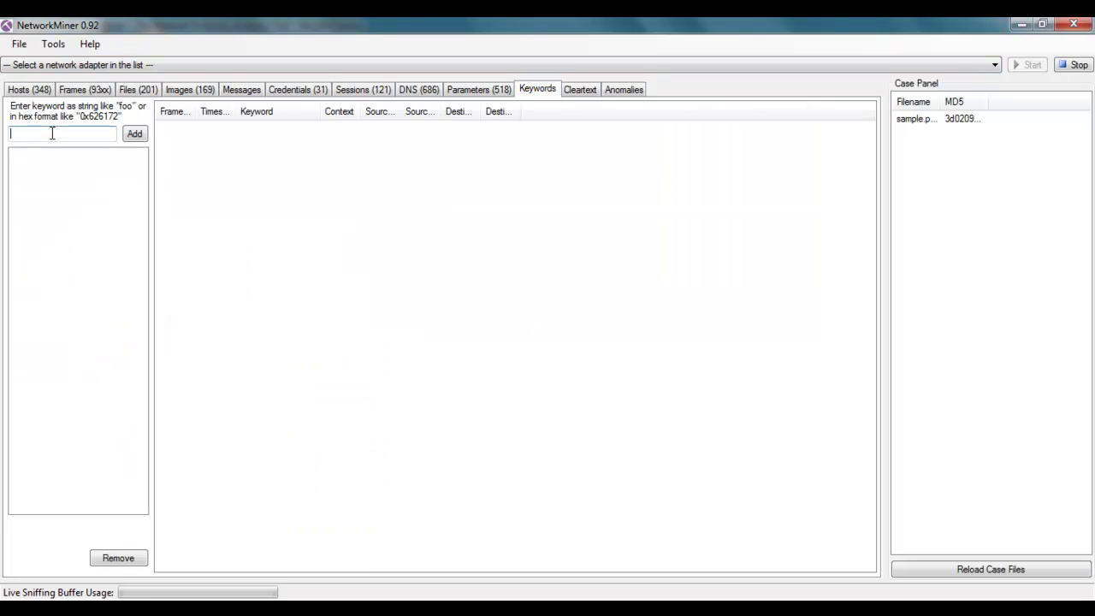
# Add 'apassword' to the keyword list and reload sample.pcap to search it
pyautogui.write('apassword')
pyautogui.click(134, 135)
pyautogui.click(933, 571)
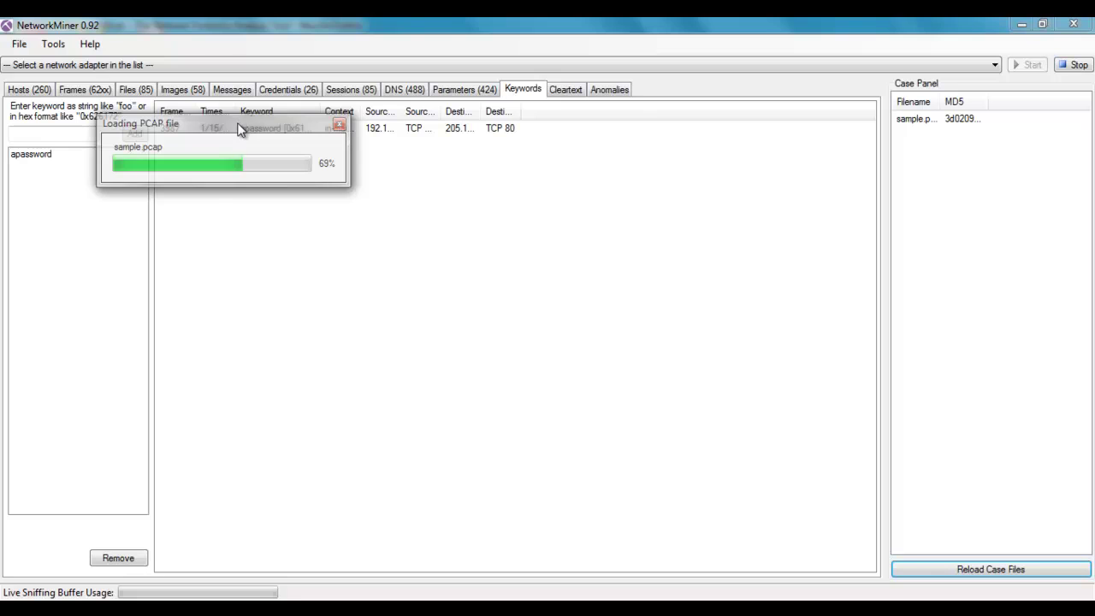
# Move the progress window aside and widen the Source Host and Context columns for frame 3987
pyautogui.moveTo(239, 126); pyautogui.dragTo(370, 216)
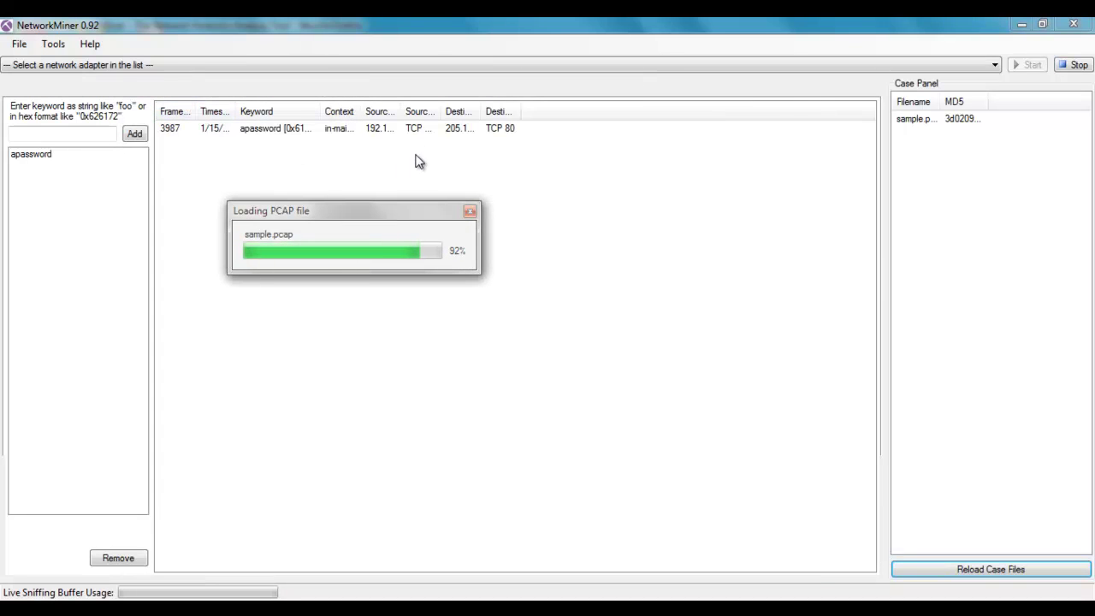
pyautogui.moveTo(402, 111); pyautogui.dragTo(487, 112)
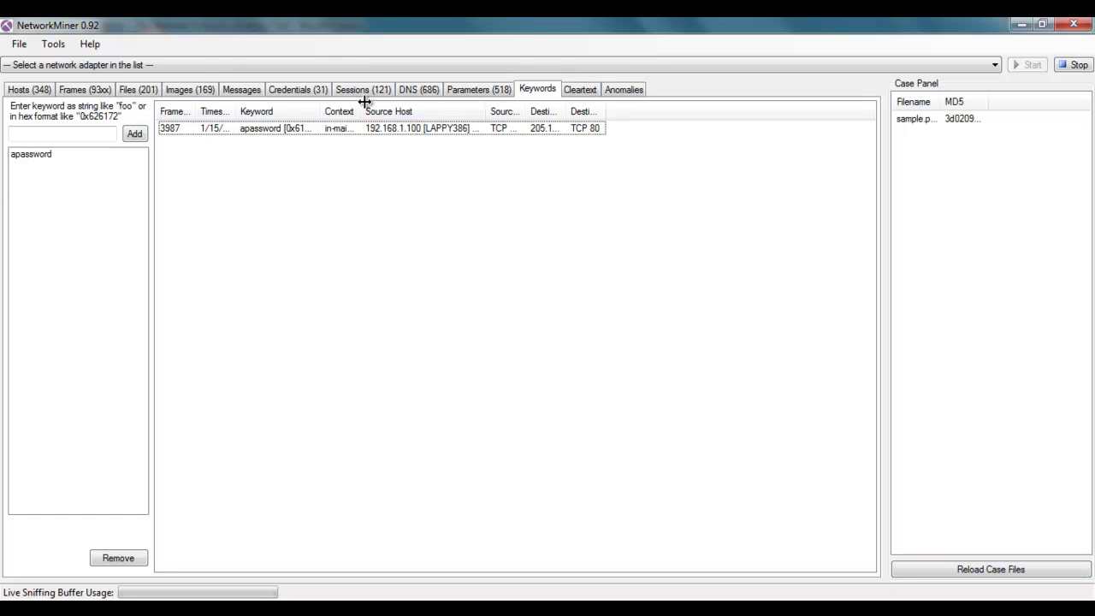
pyautogui.moveTo(362, 104); pyautogui.dragTo(582, 89)
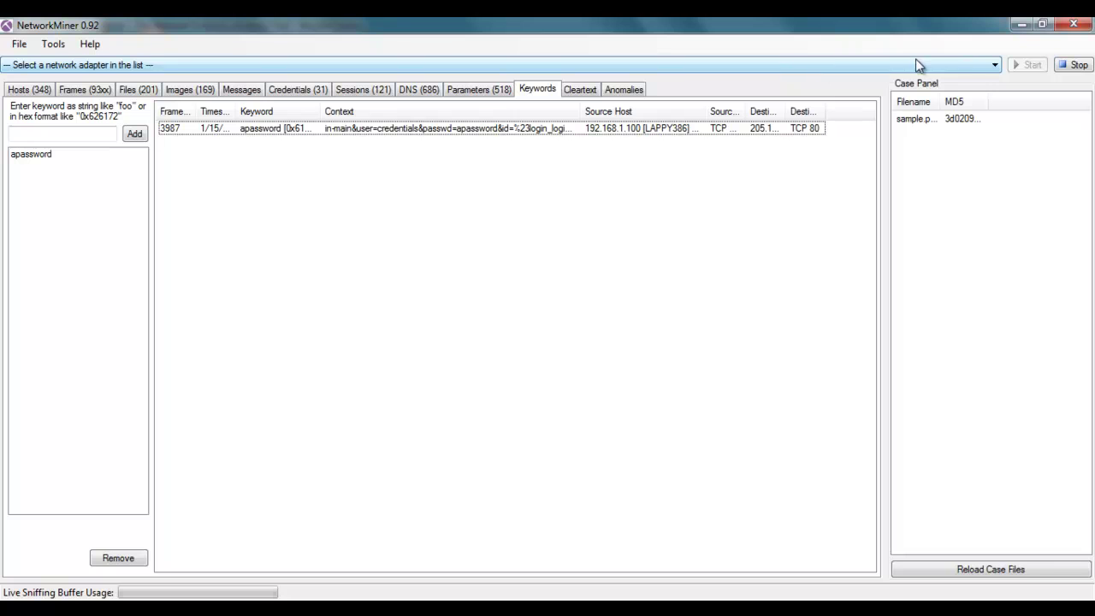
pyautogui.click(971, 65)
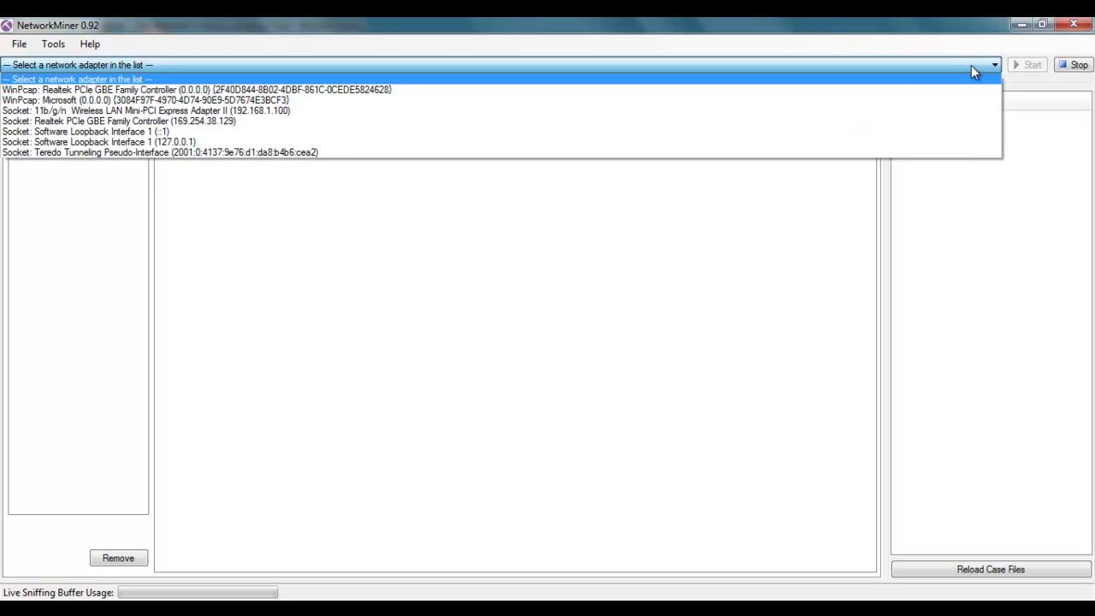
pyautogui.click(971, 65)
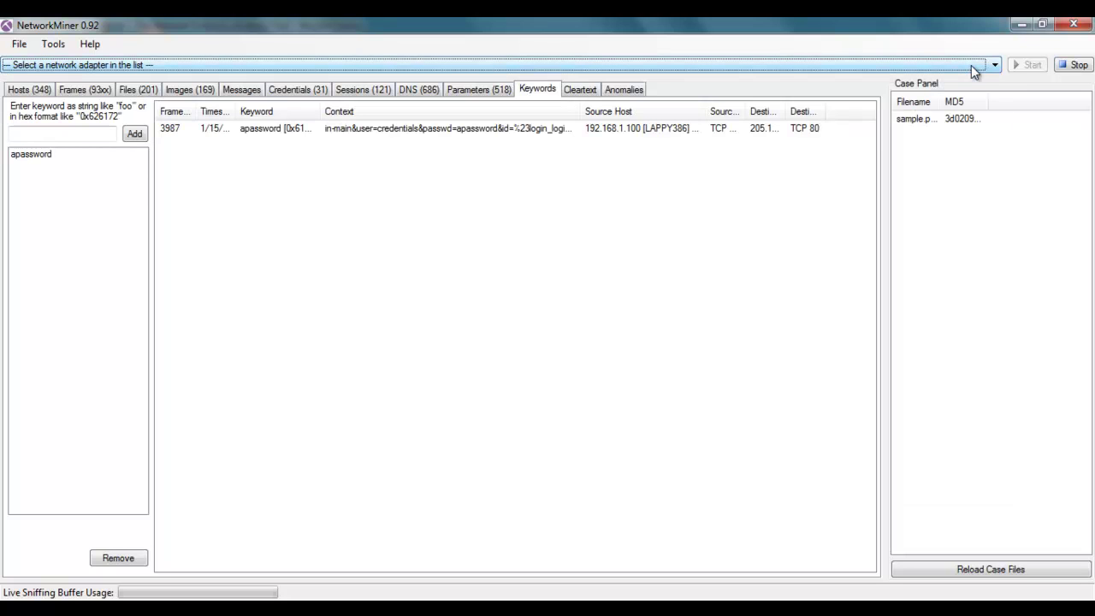
pyautogui.click(972, 65)
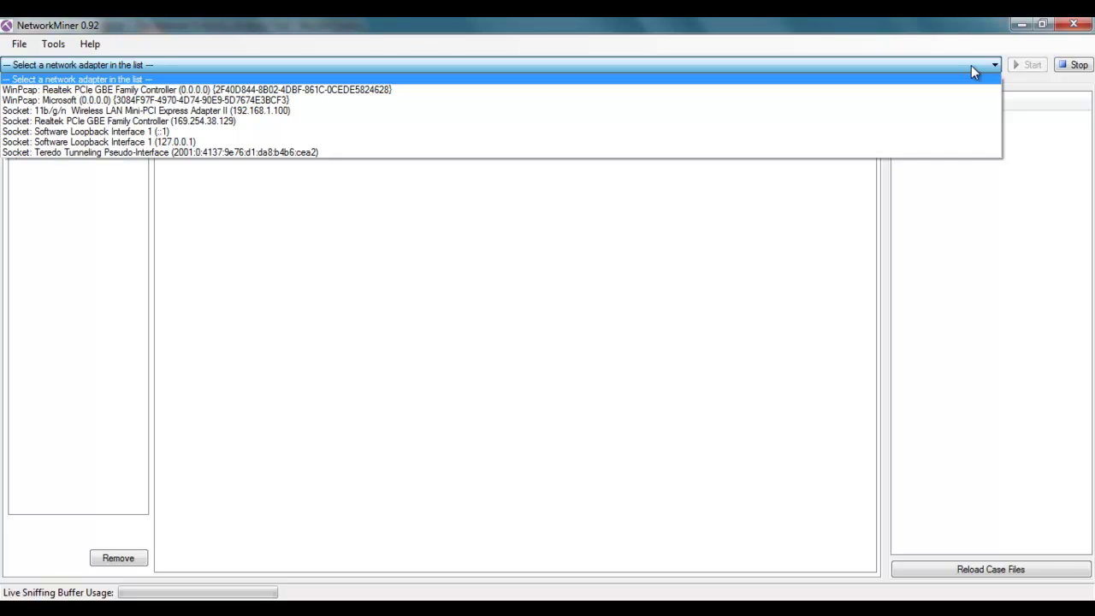
pyautogui.click(971, 65)
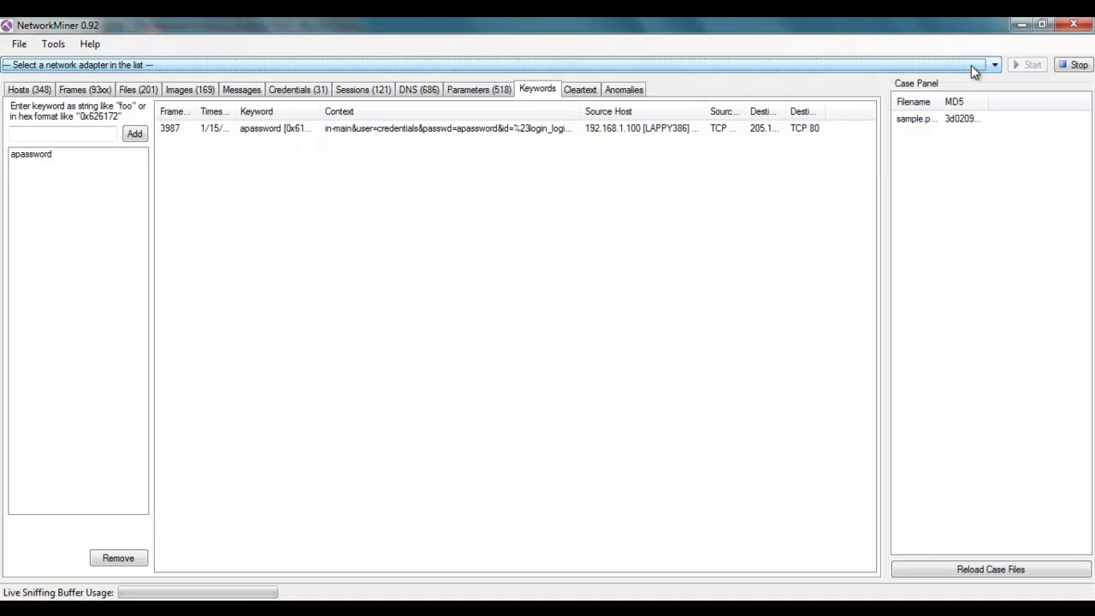